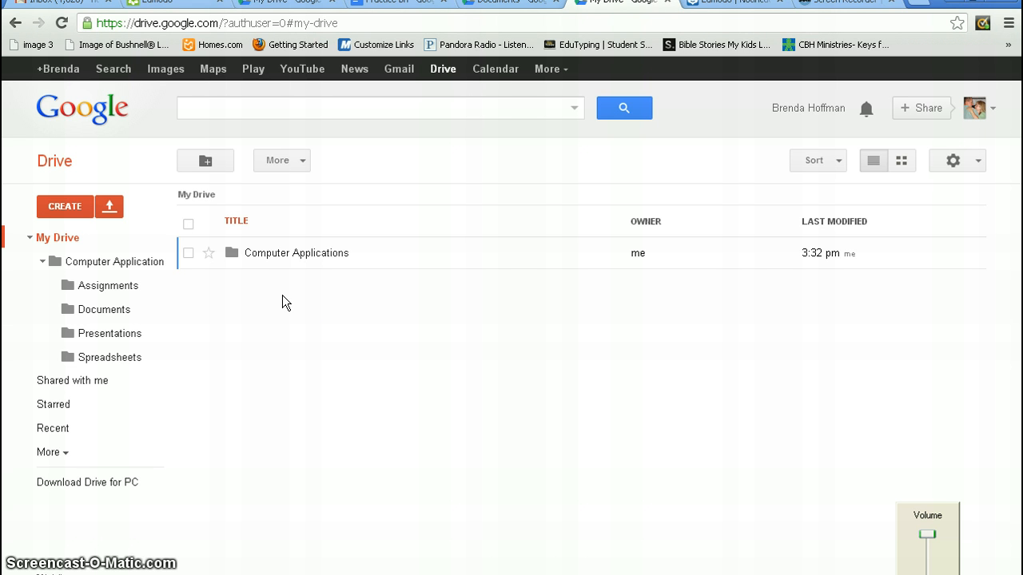
Create a new text document inside the Documents subfolder of the Computer Applications folder.
left_click(286, 254)
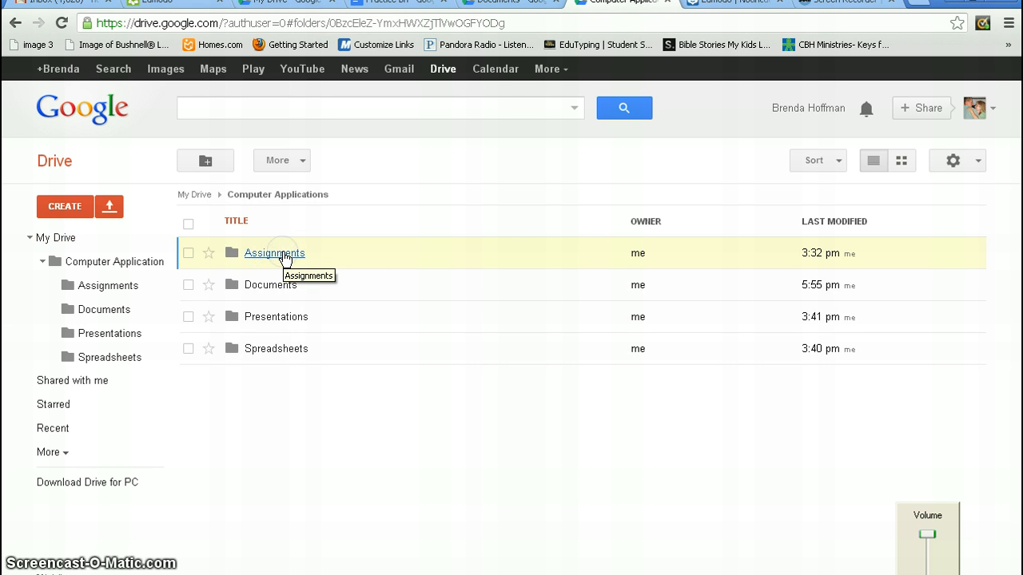
left_click(274, 284)
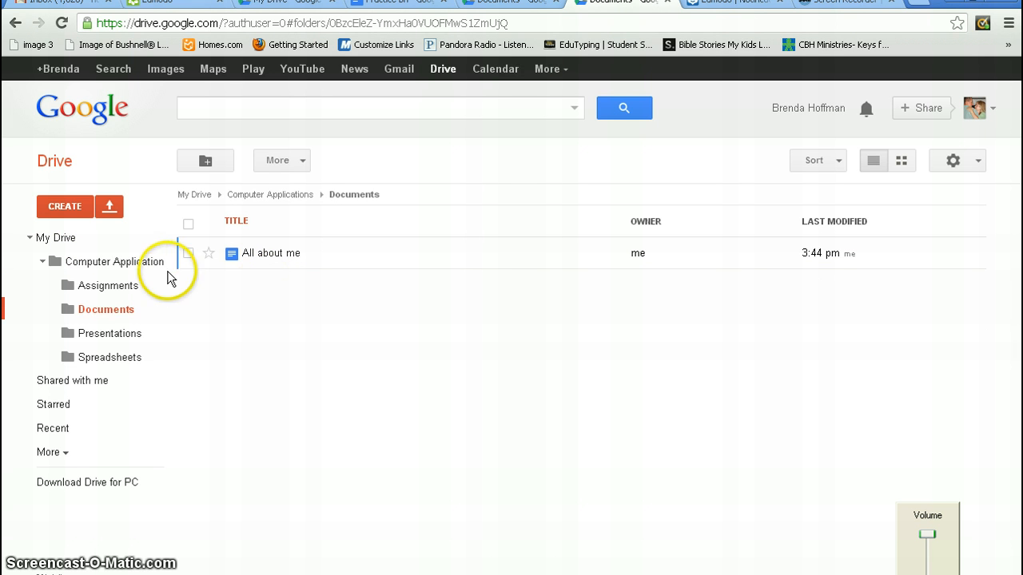
left_click(55, 206)
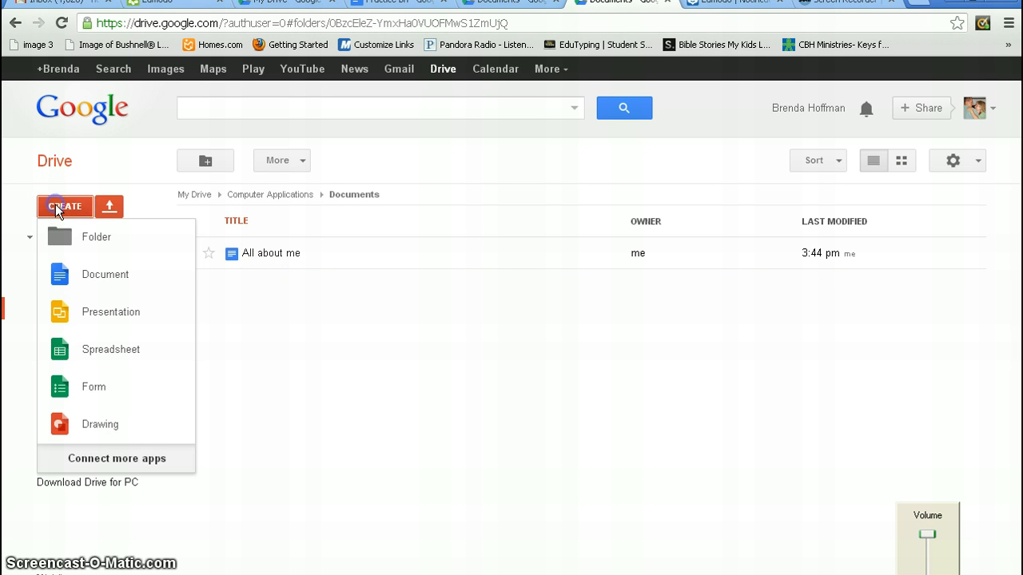
left_click(82, 272)
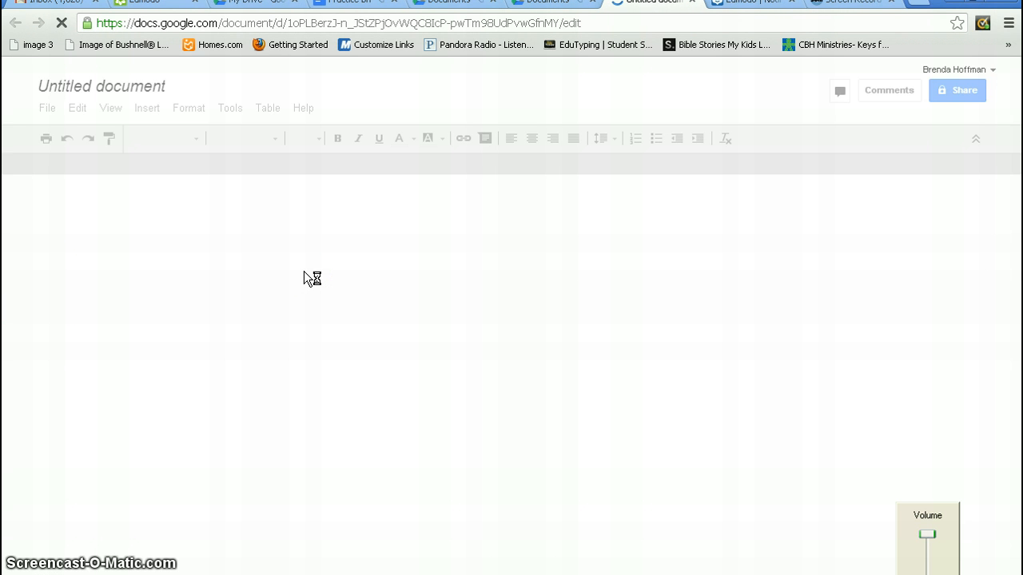
Rename the untitled document as "Practice bh".
left_click(110, 123)
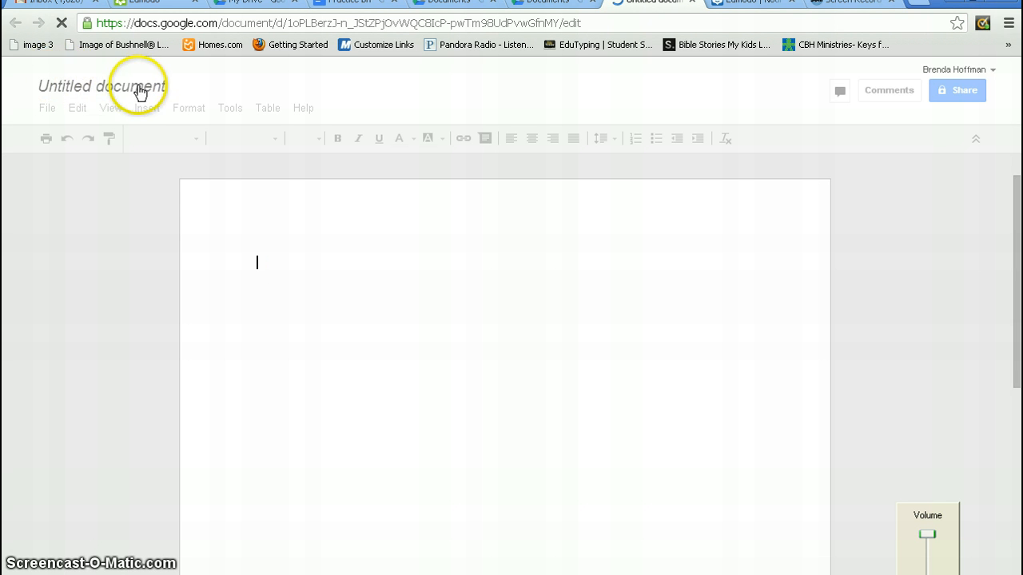
left_click(128, 88)
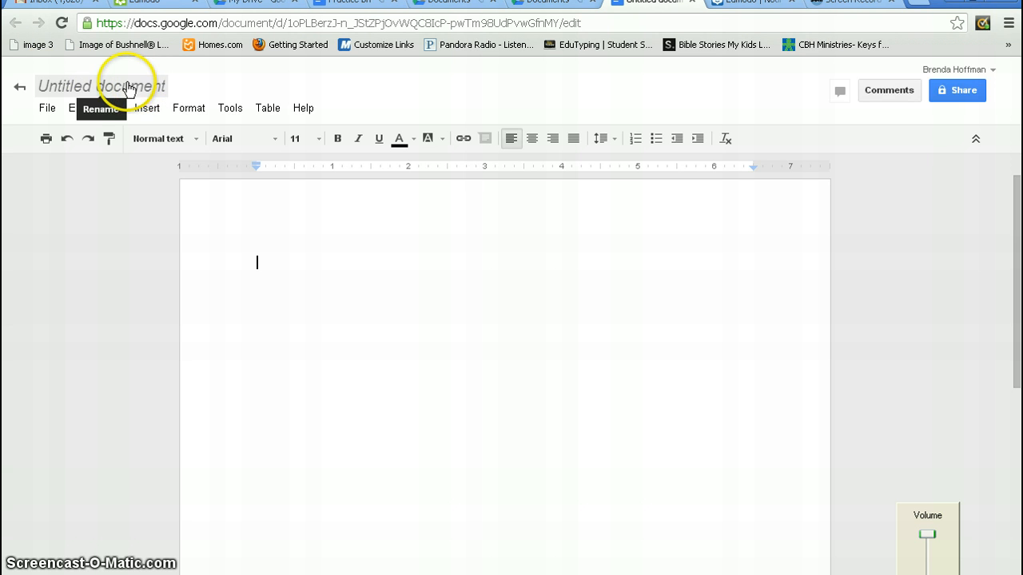
left_click(128, 87)
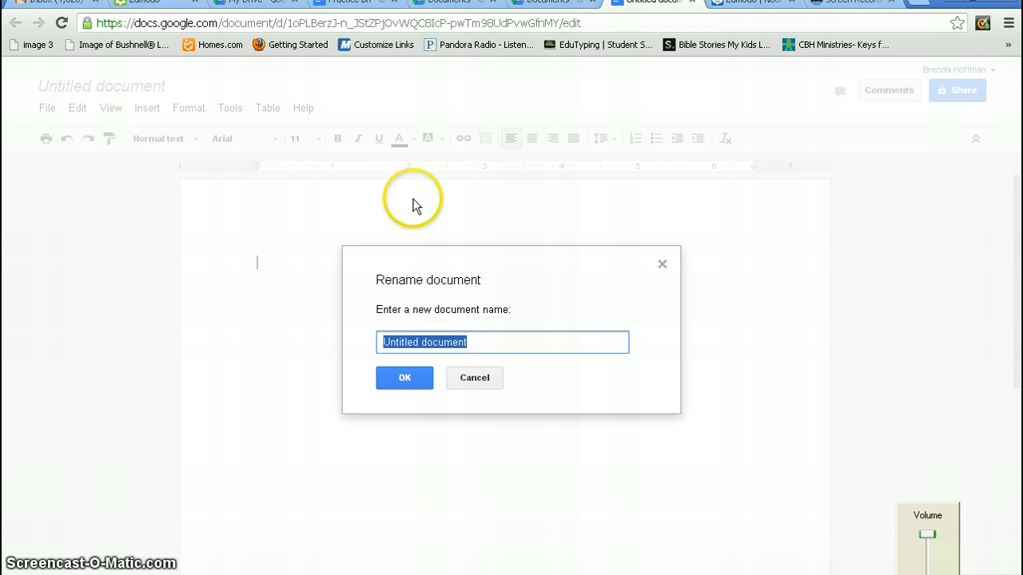
type("Pra")
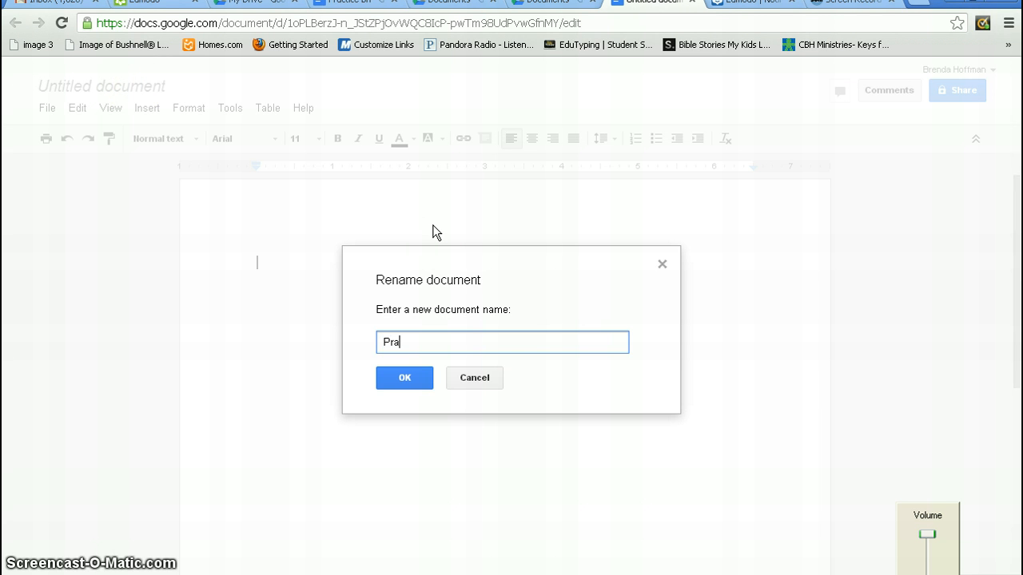
type("ctice bh")
left_click(405, 380)
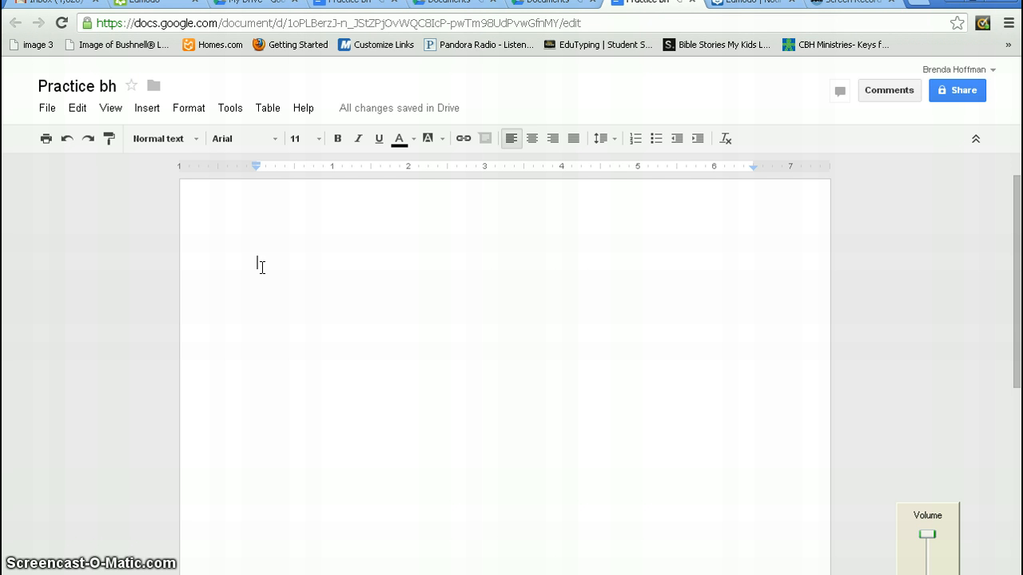
Make a copy of the document named "practice 2 bh".
left_click(48, 110)
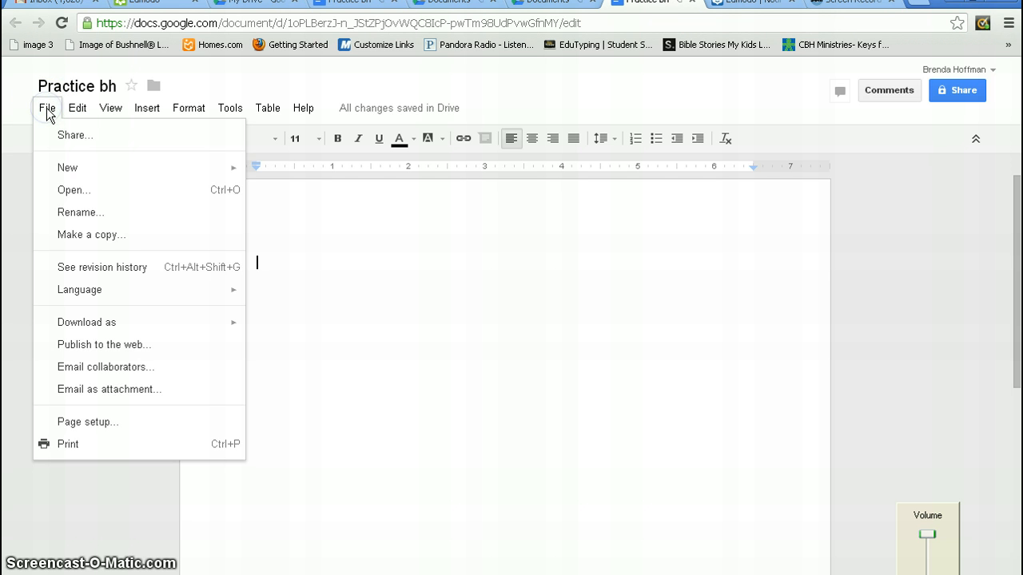
left_click(100, 236)
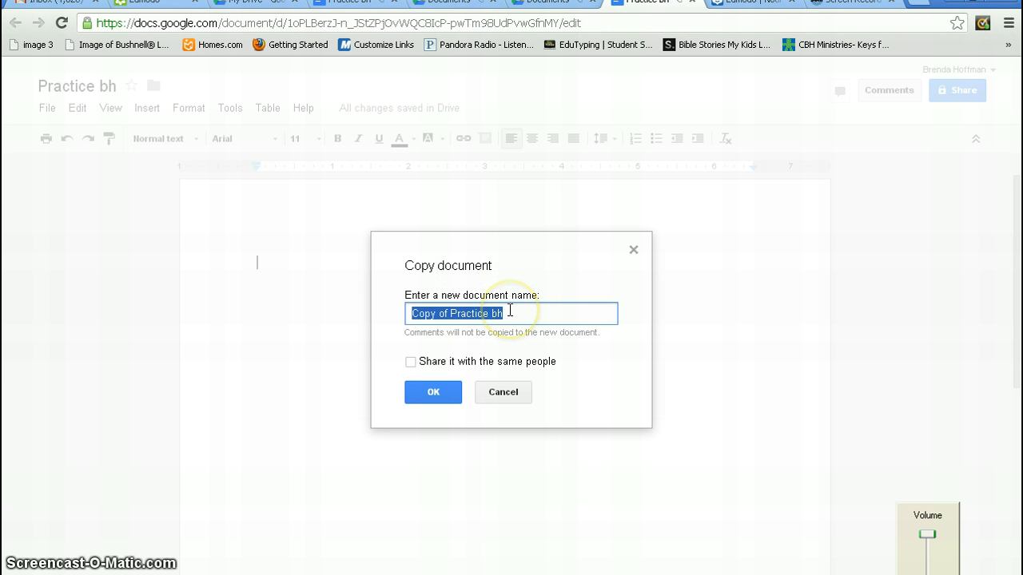
type("pr")
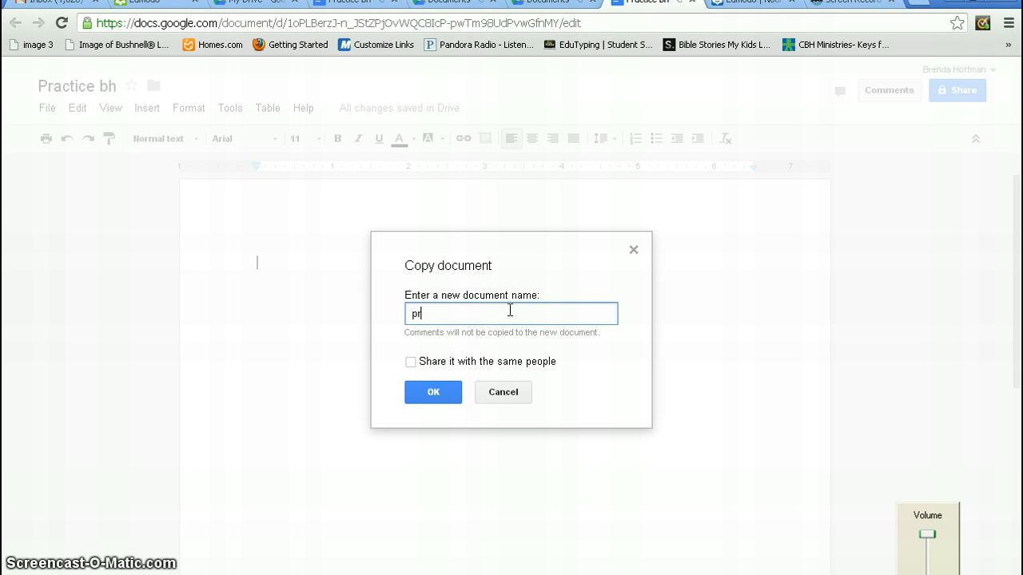
type("actice 2 bh")
left_click(425, 391)
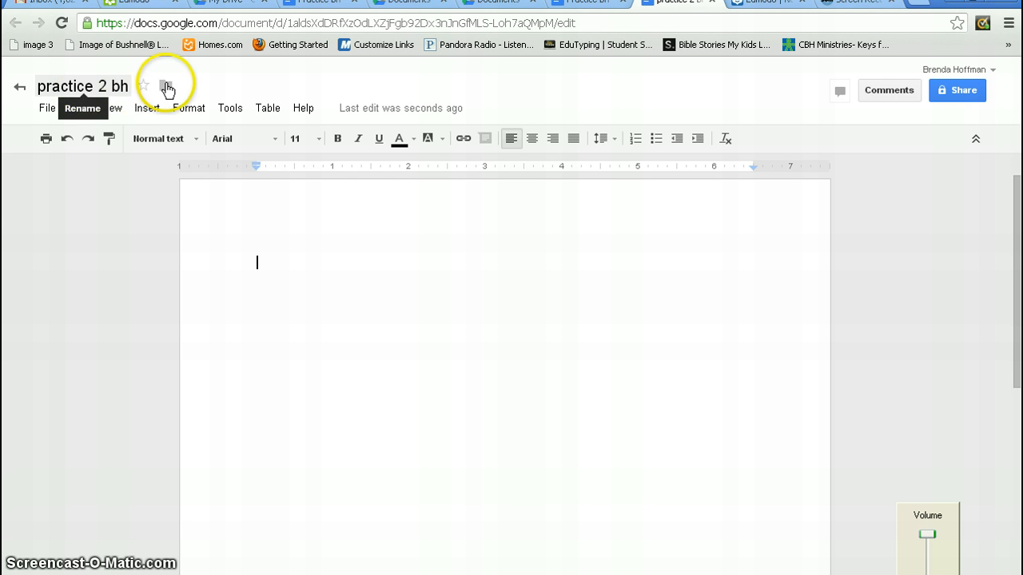
Return to the Drive file list and move "practice 2 bh" into the Documents folder under Computer Applications.
left_click(20, 89)
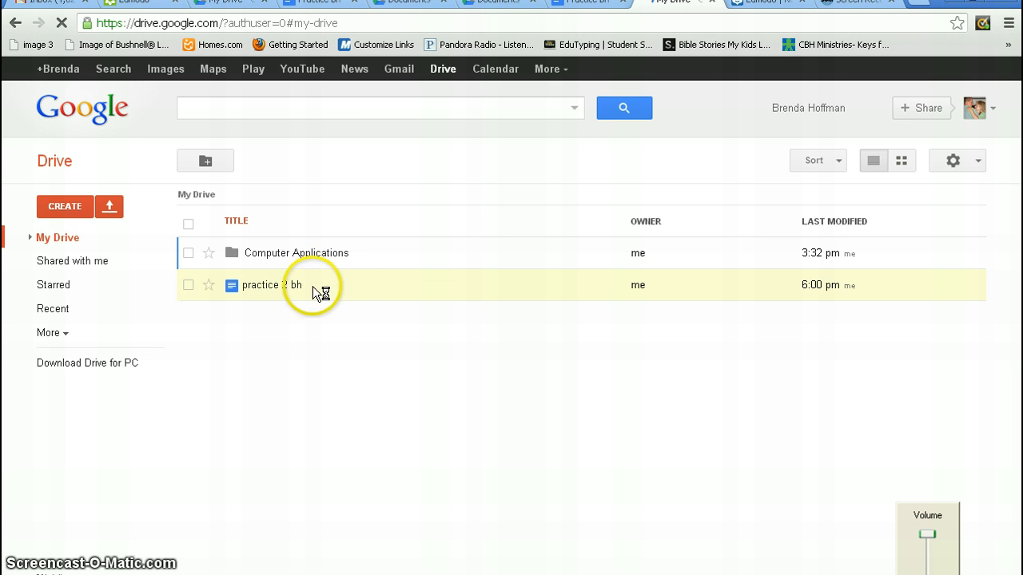
left_click(187, 285)
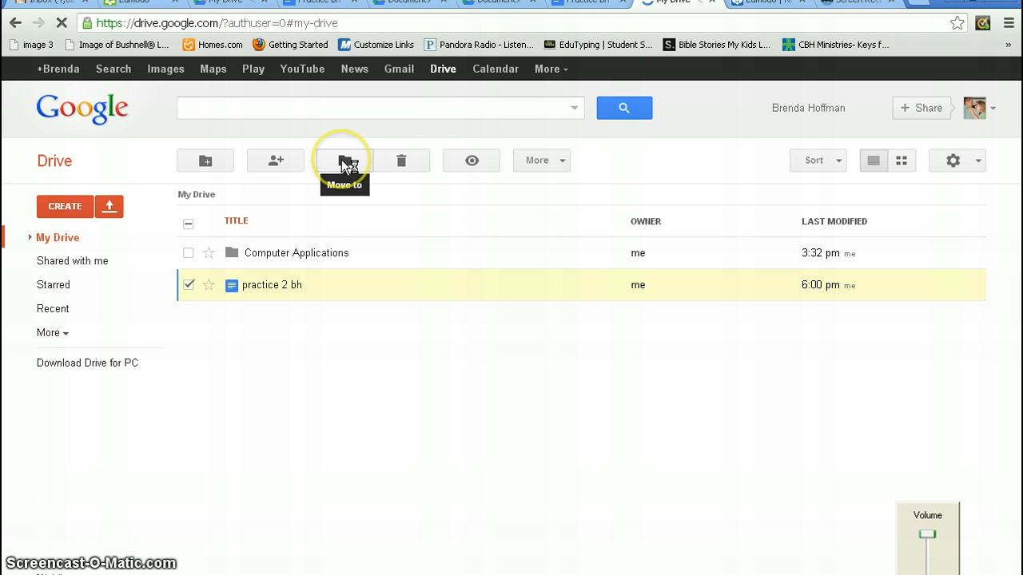
left_click(344, 171)
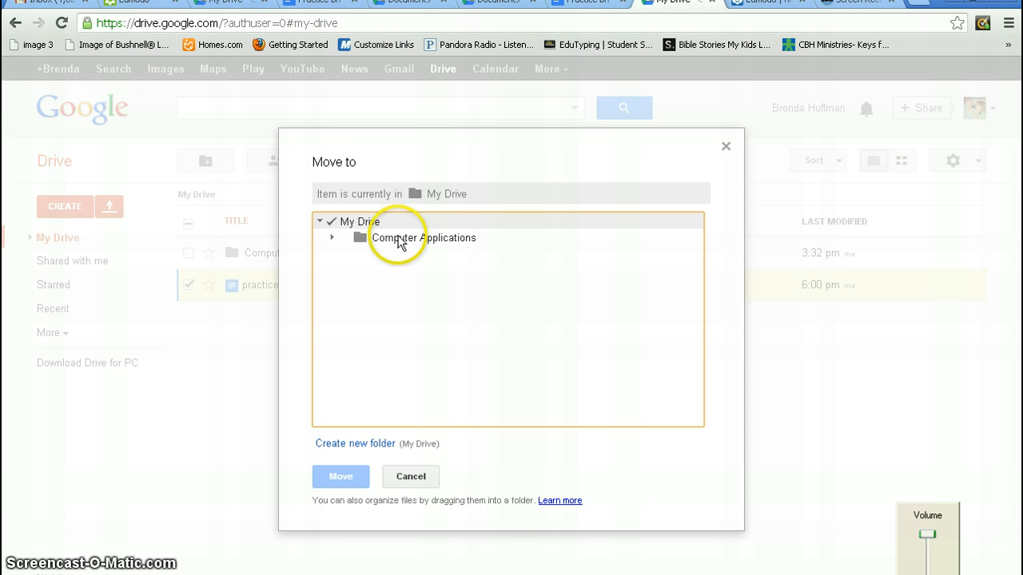
left_click(400, 238)
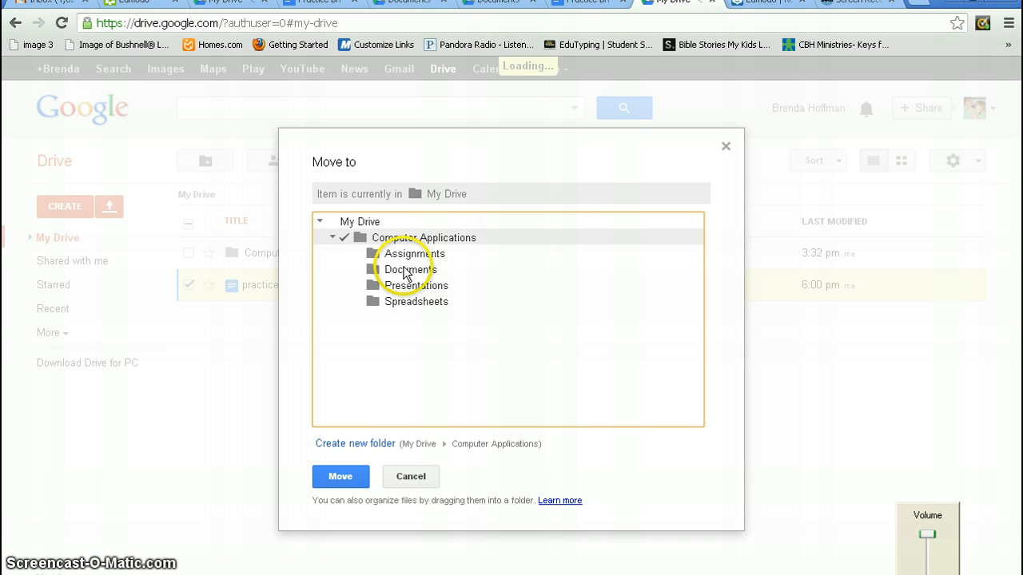
left_click(399, 270)
left_click(340, 476)
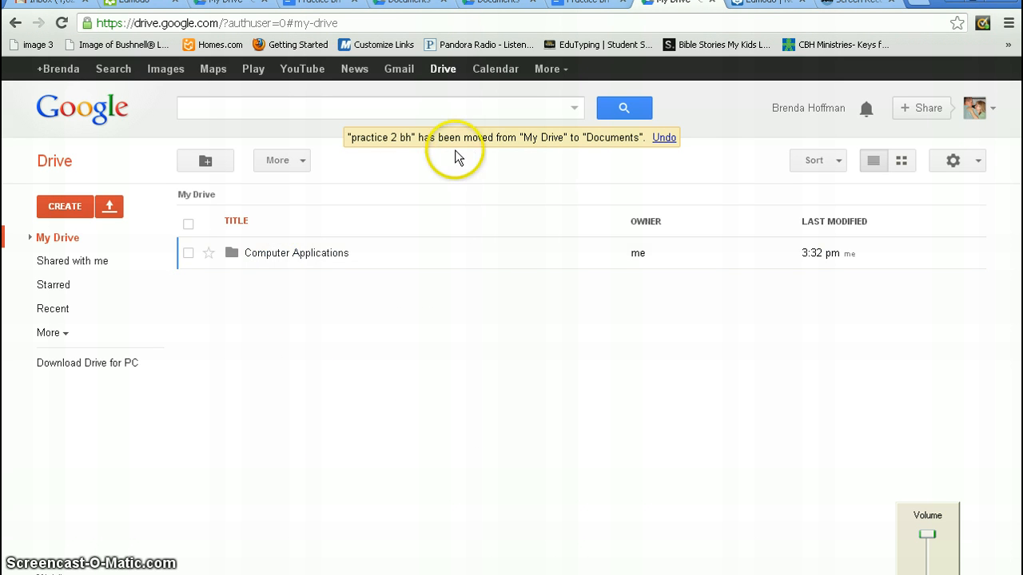
Look in the Documents subfolder of Computer Applications, return to the already open Practice bh document and close the duplicate loading page.
left_click(295, 254)
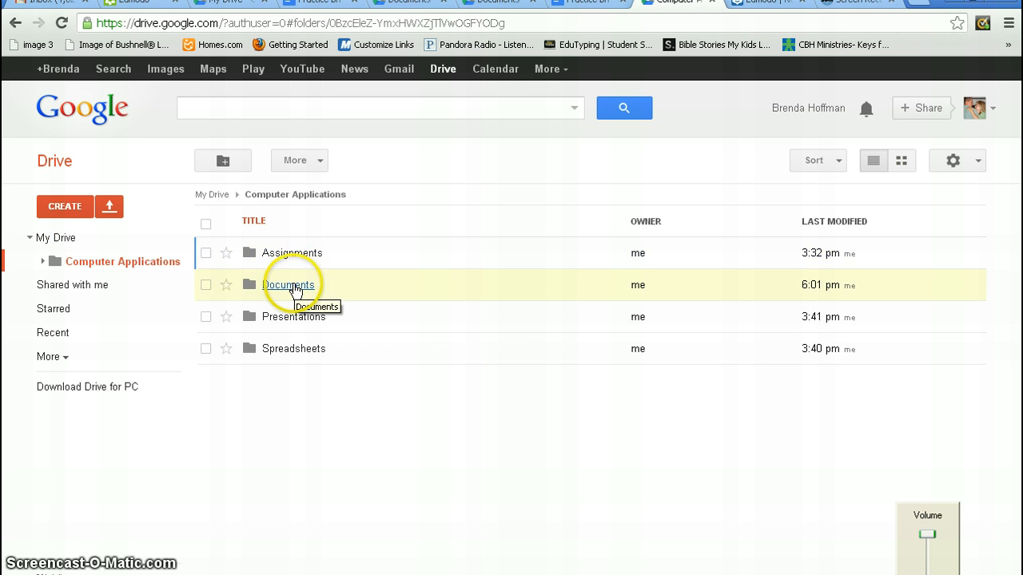
left_click(293, 284)
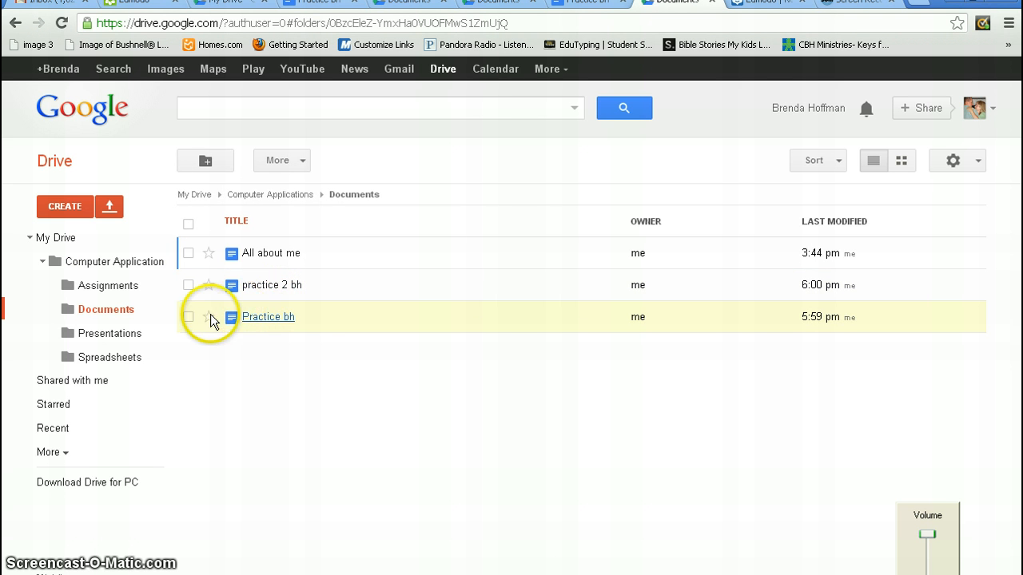
left_click(267, 317)
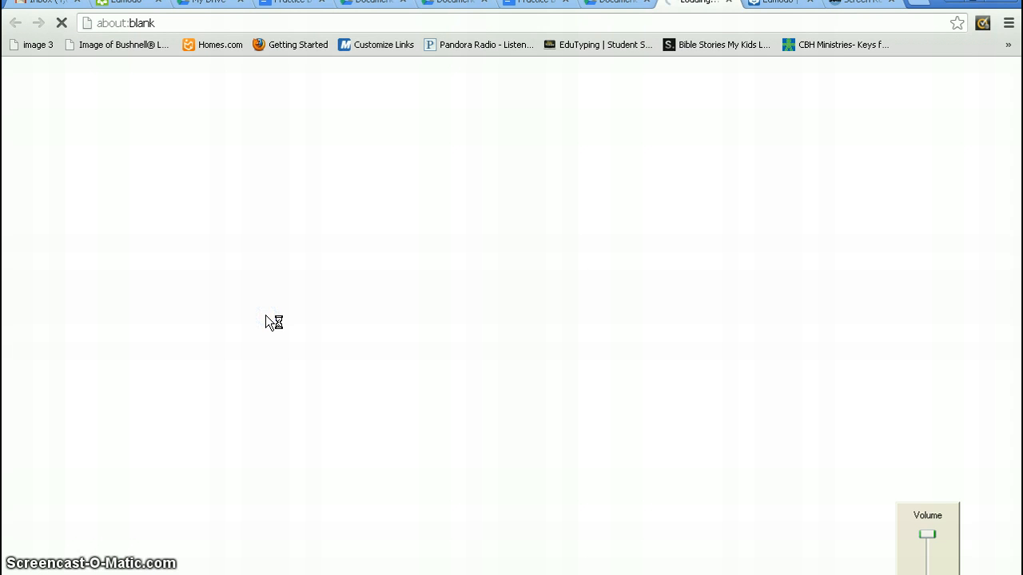
left_click(429, 274)
left_click(527, 12)
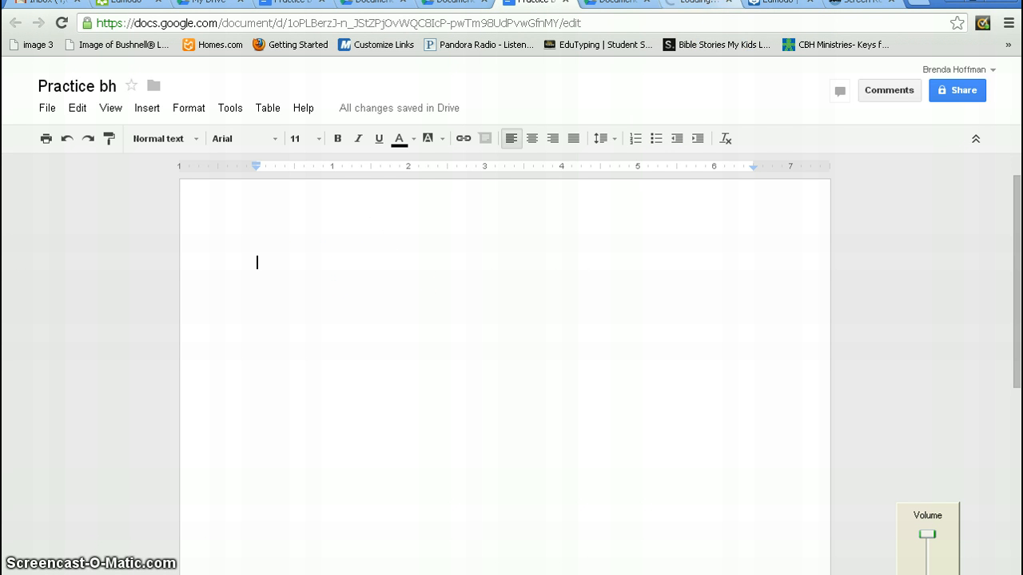
left_click(730, 6)
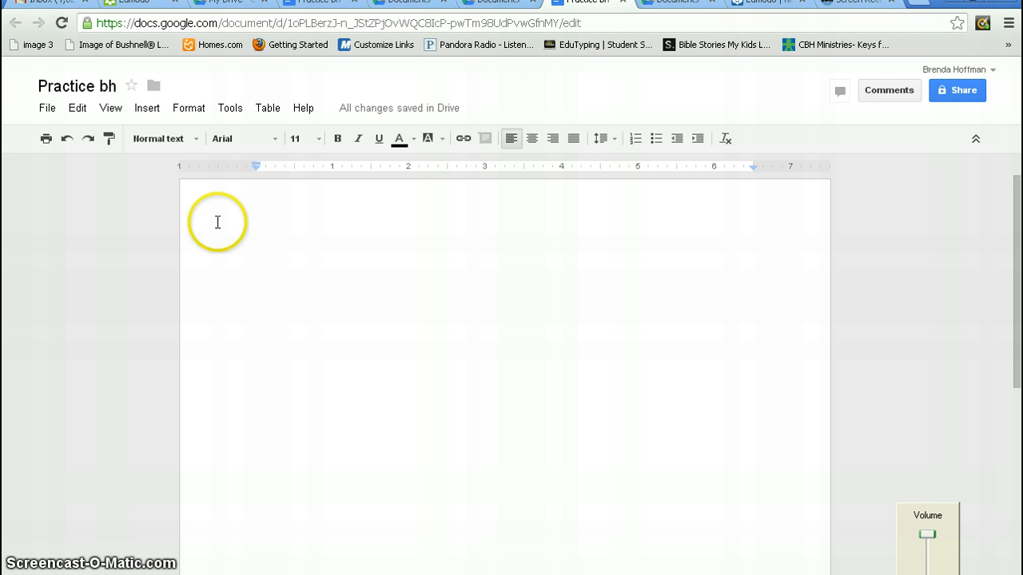
In the page setup of Practice bh, set the left and right margins to .5 inches.
left_click(47, 111)
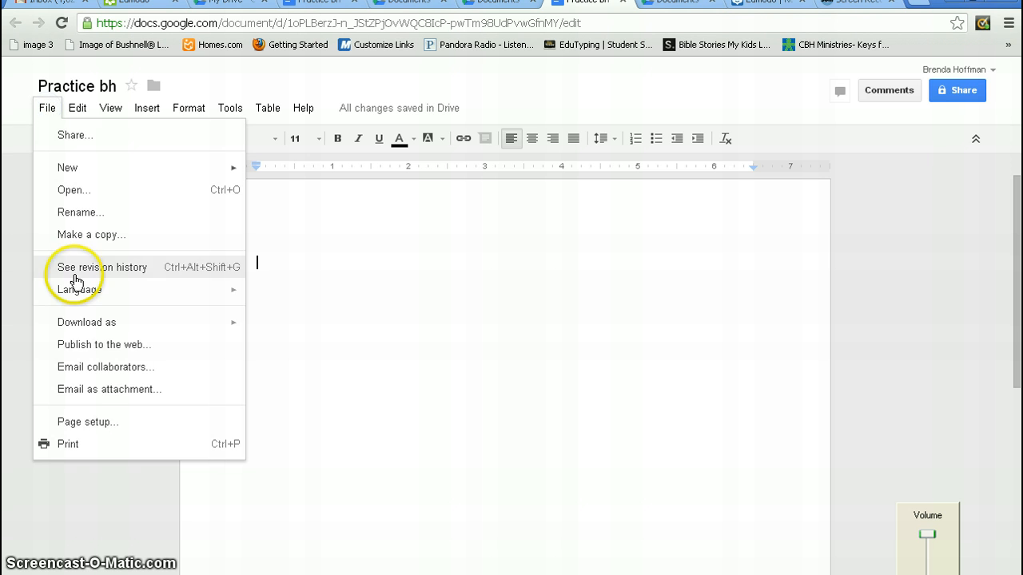
left_click(95, 422)
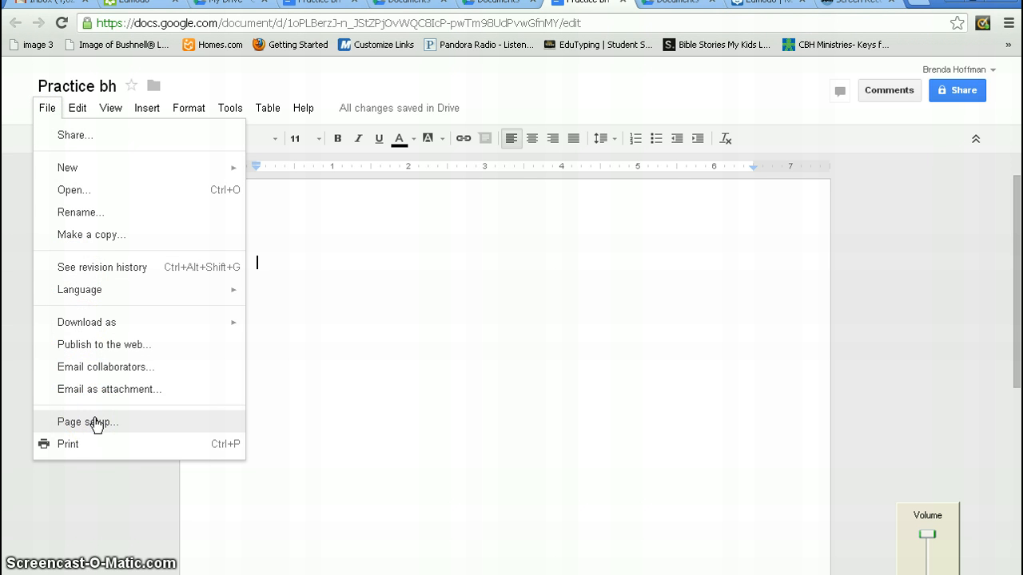
left_click(96, 424)
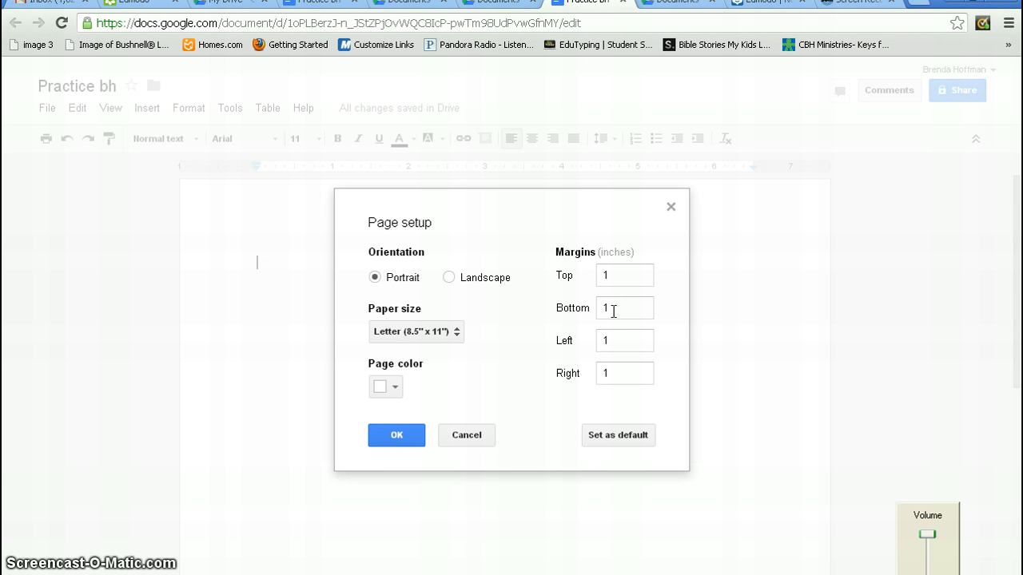
left_click(612, 343)
key("BackSpace")
type(".5")
left_click(615, 371)
key("BackSpace")
type(".5")
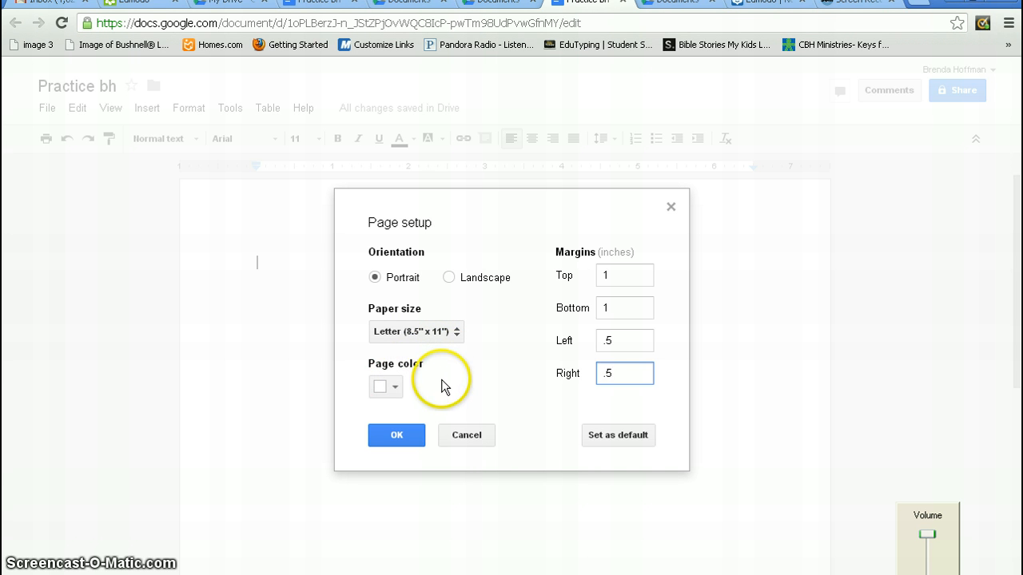
Set the page color to bright cyan and apply the page setup.
left_click(396, 389)
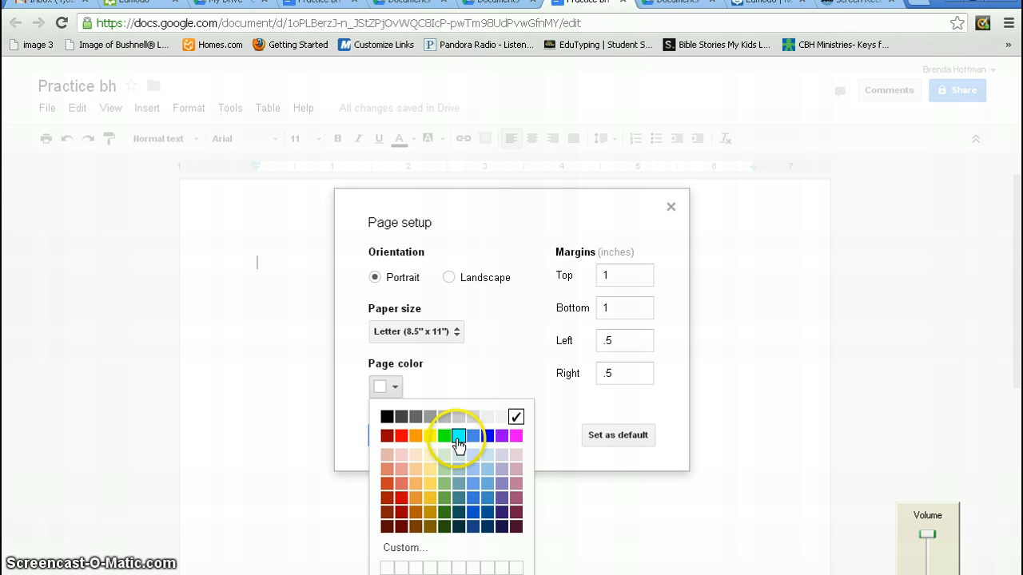
left_click(458, 436)
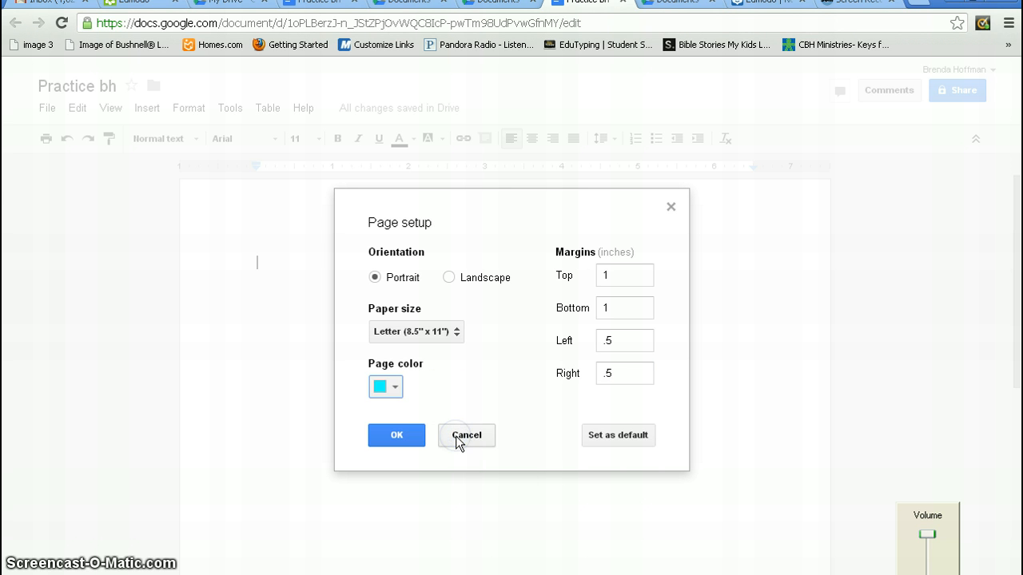
left_click(394, 435)
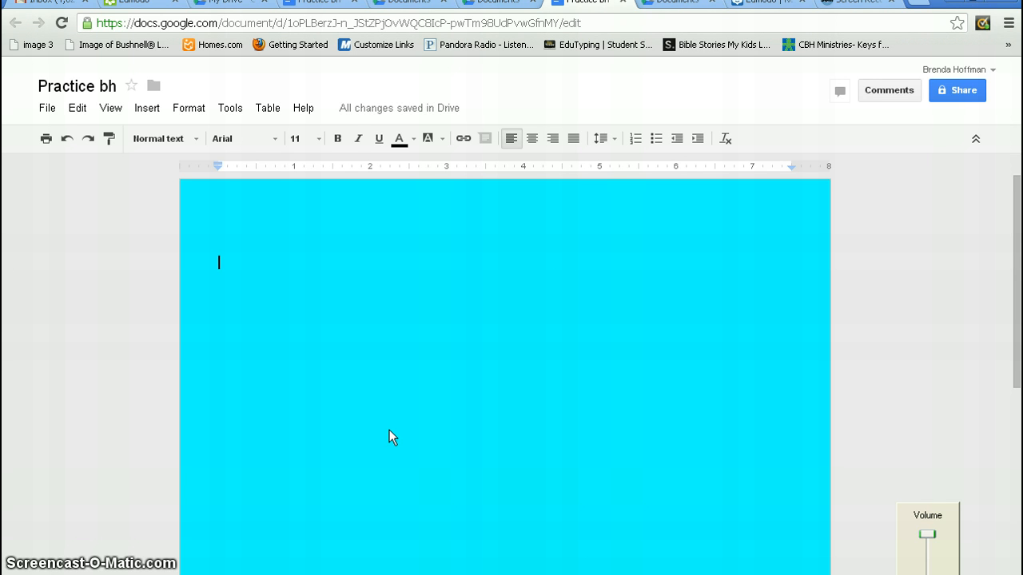
Enter the teacher's title and surname as the first line, and download the document as a PDF (.pdf).
type("Mrs. Hoffman")
left_click(45, 109)
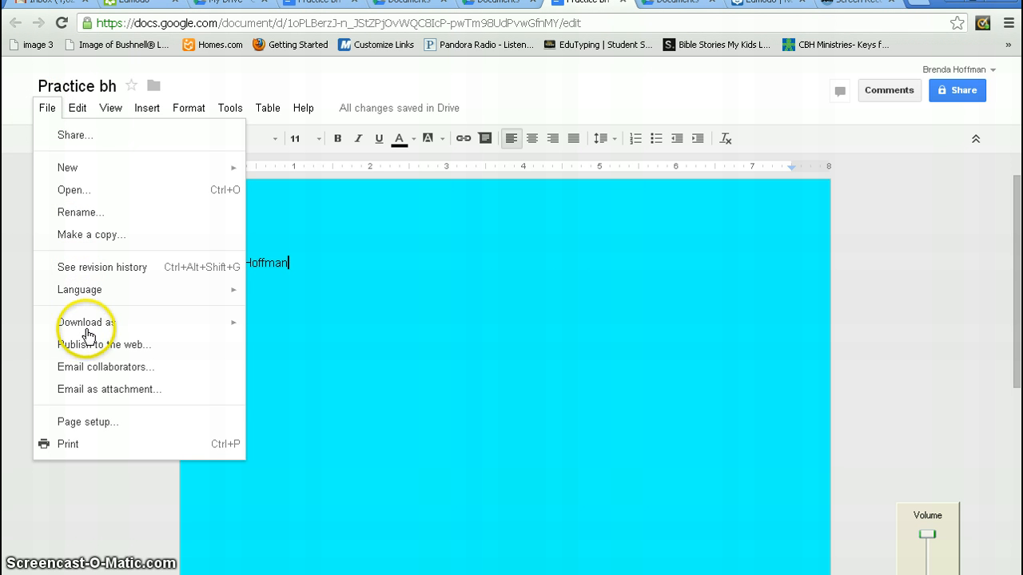
mouse_move(183, 326)
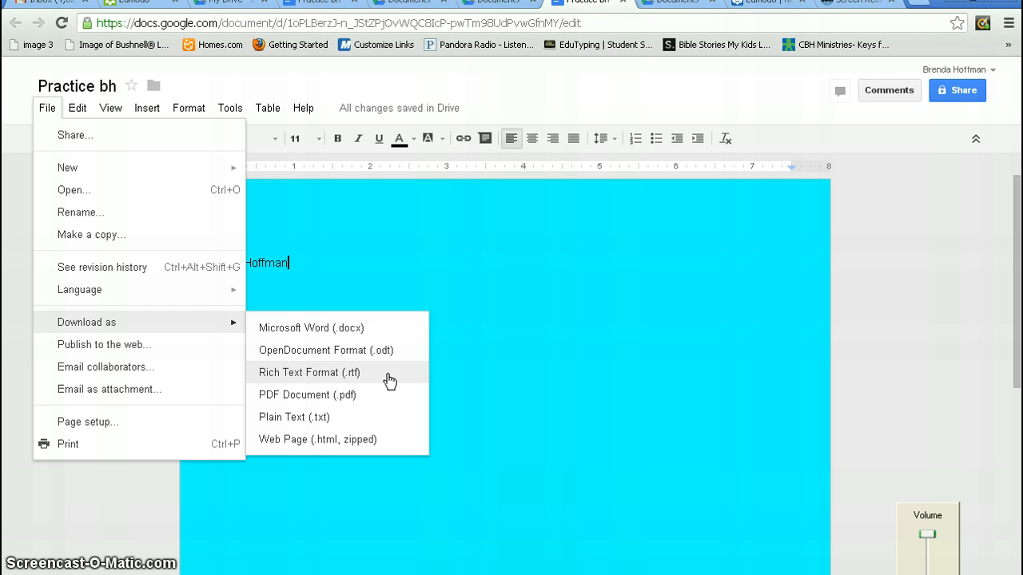
left_click(359, 395)
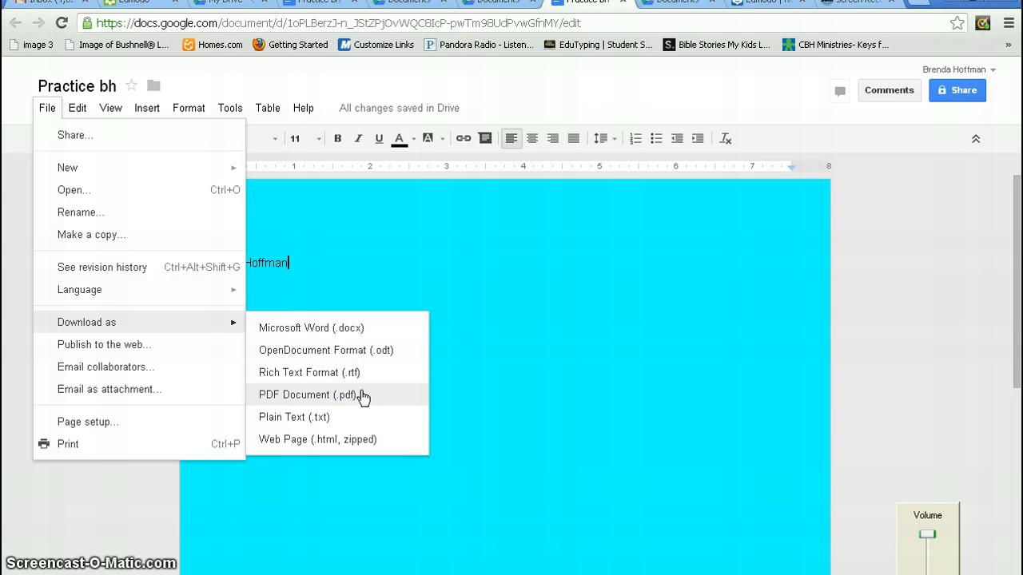
left_click(360, 415)
left_click(353, 396)
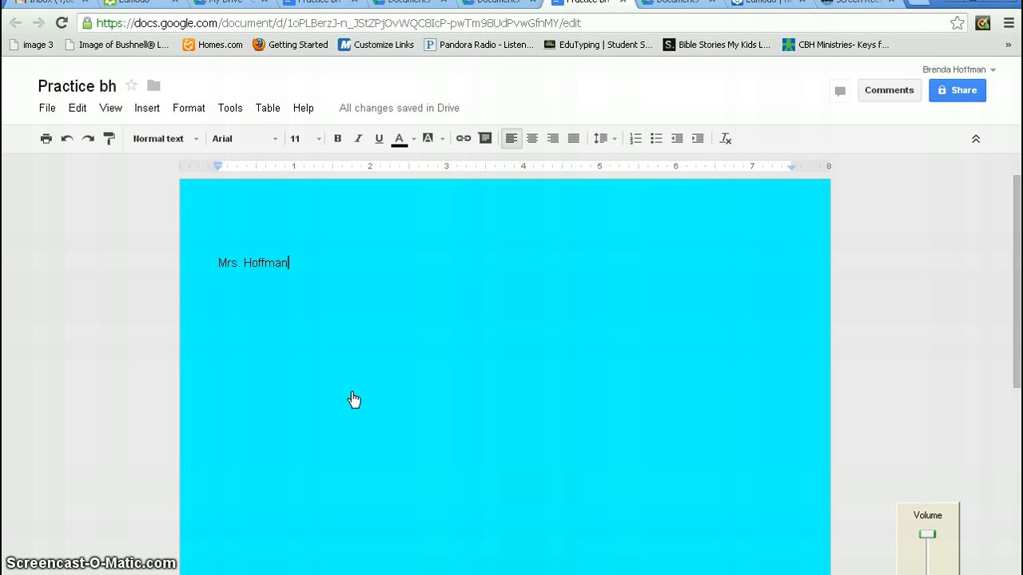